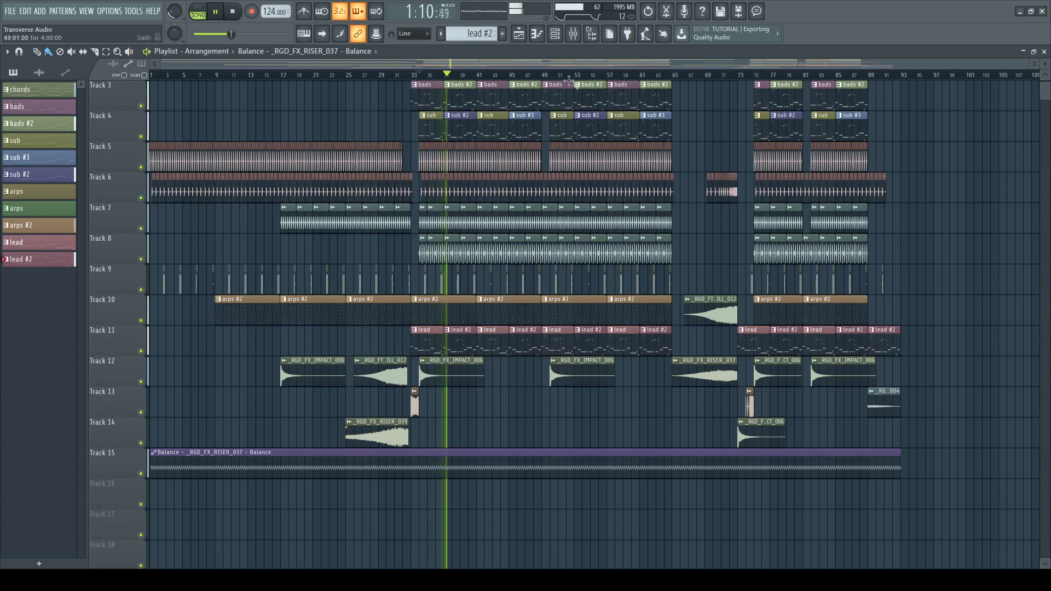
Open the mixer and try the panning control on the Master track during playback
{"action": "left_click", "coordinate": [574, 33]}
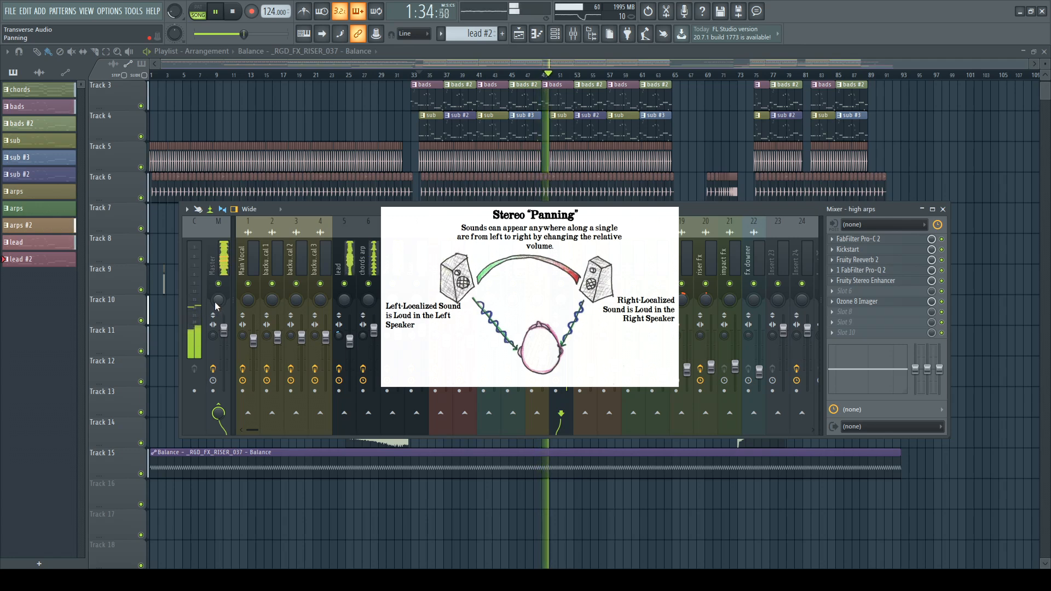
{"action": "mouse_move", "coordinate": [217, 300]}
{"action": "left_mouse_down"}
{"action": "mouse_move", "coordinate": [217, 333]}
{"action": "mouse_move", "coordinate": [218, 300]}
{"action": "left_mouse_up"}
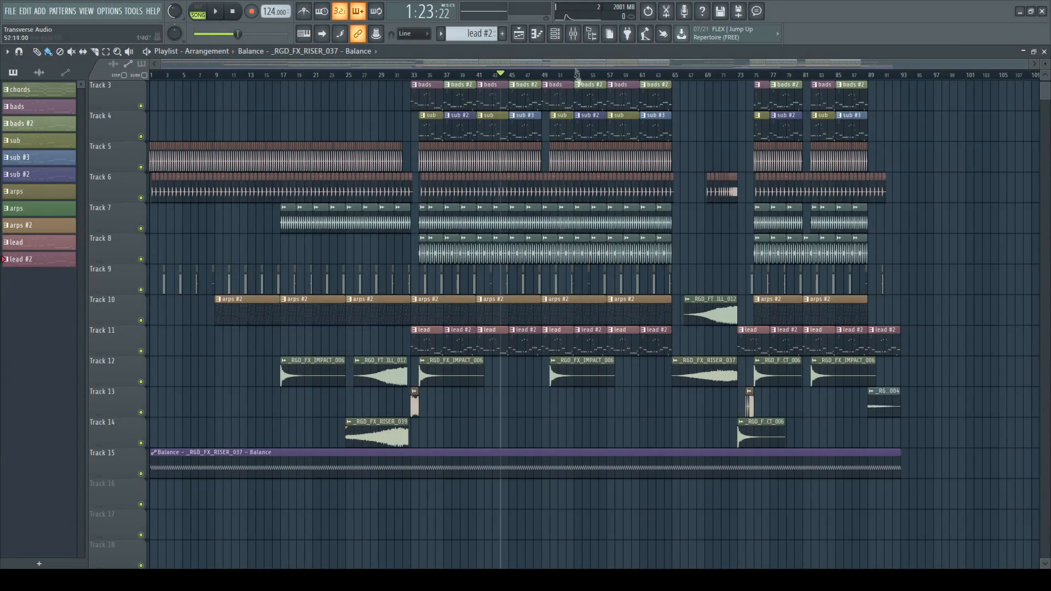
Solo the kick and Bass tracks in the mixer and vary the kick's stereo separation during playback
{"action": "left_click", "coordinate": [577, 38]}
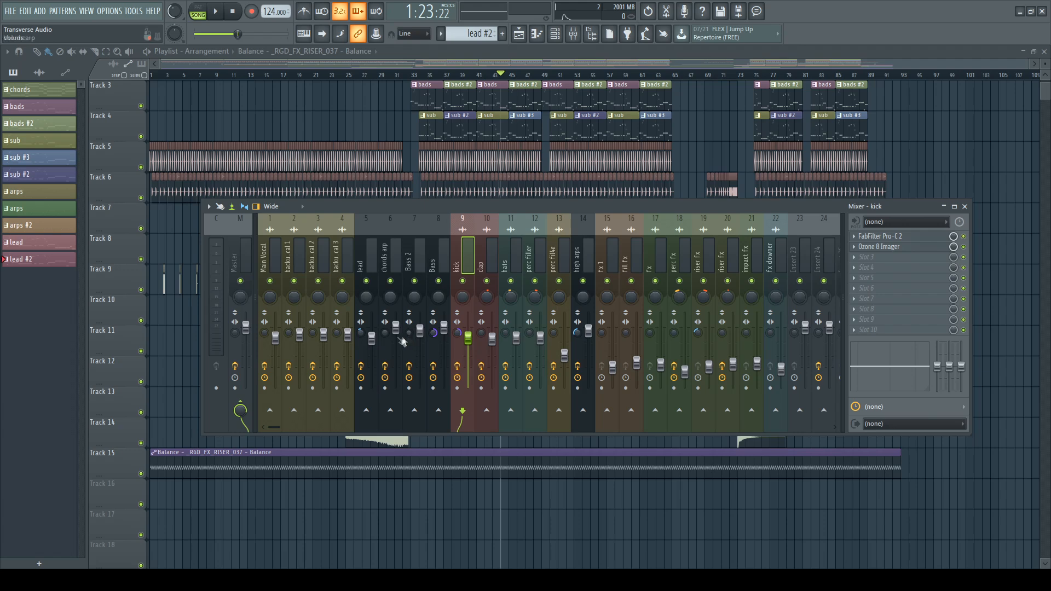
{"action": "right_click", "coordinate": [463, 282]}
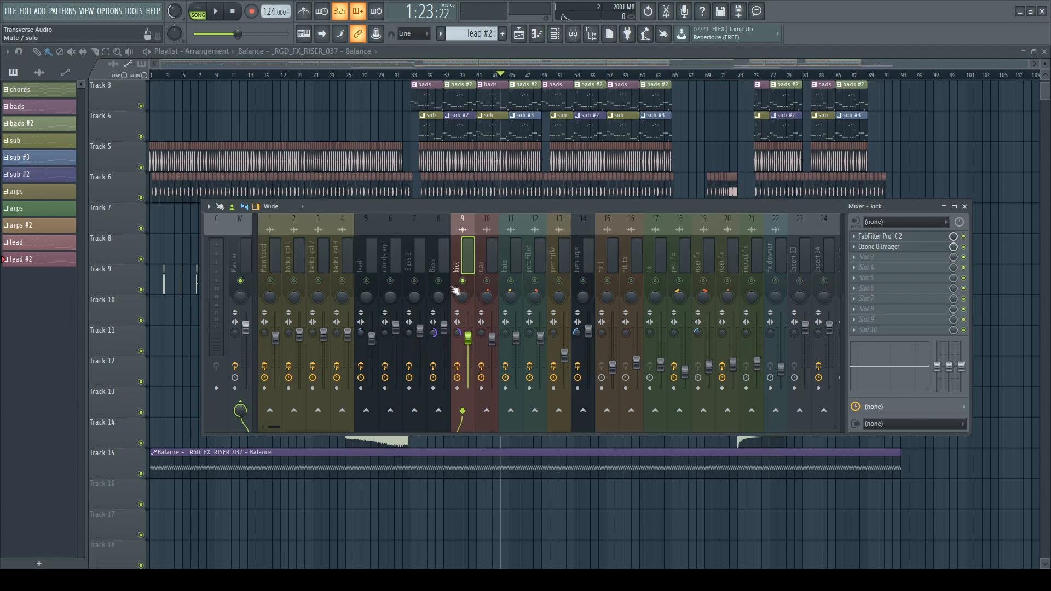
{"action": "left_click", "coordinate": [432, 334]}
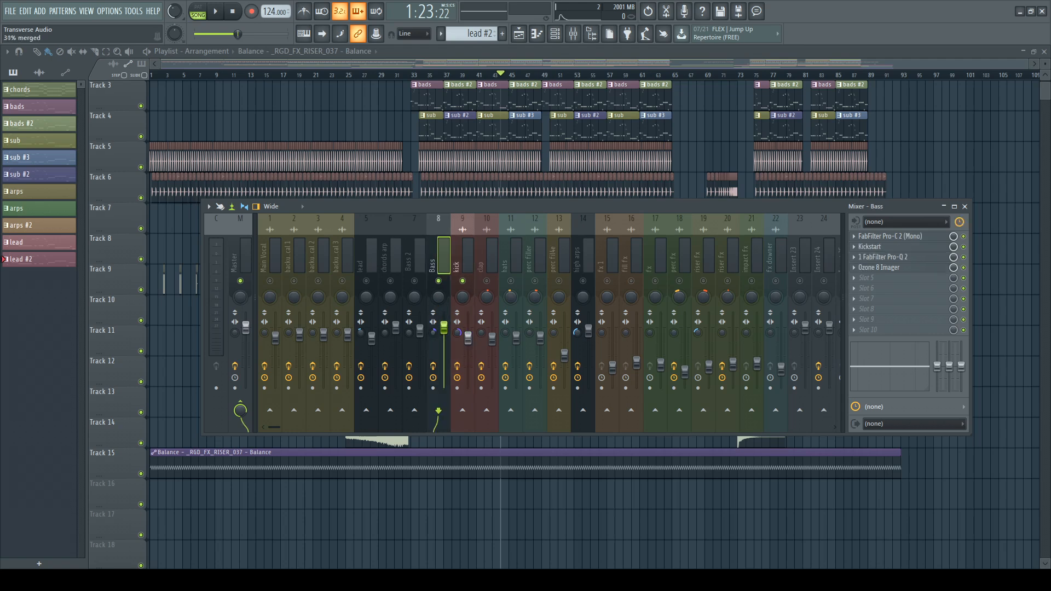
{"action": "left_click", "coordinate": [459, 335]}
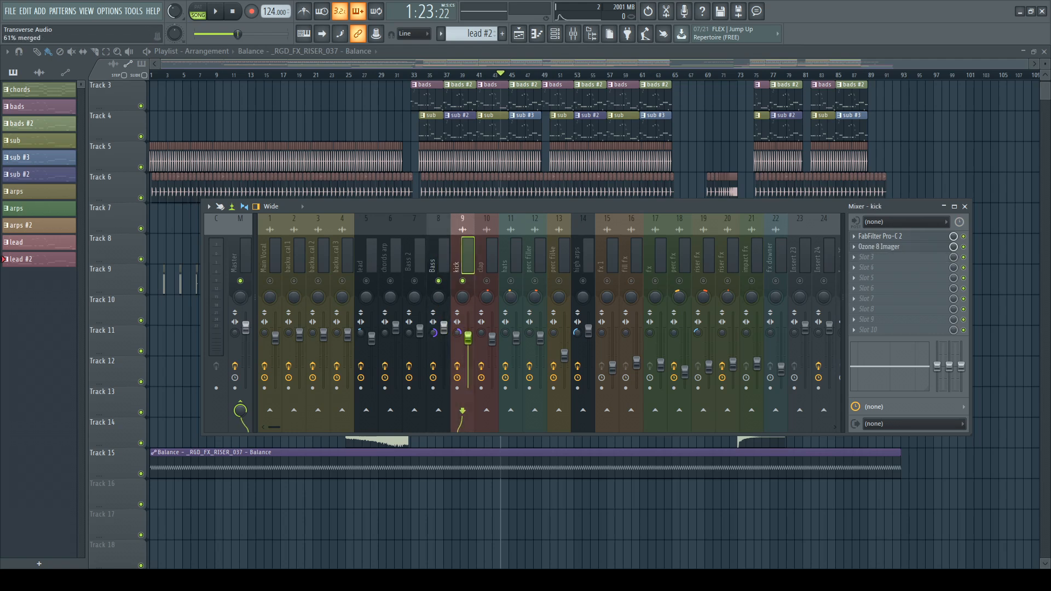
{"action": "left_click", "coordinate": [216, 13]}
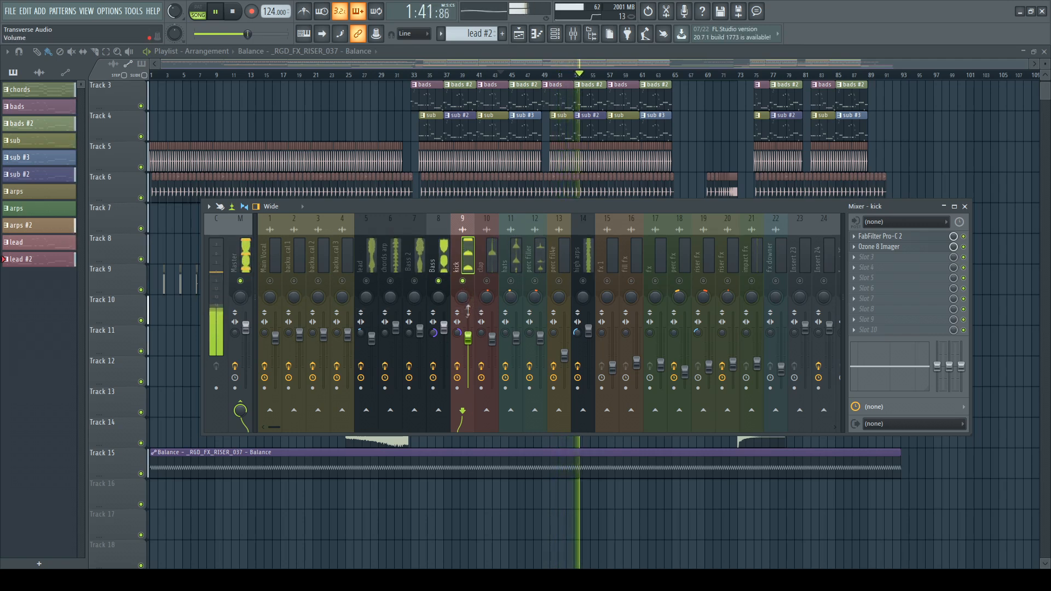
{"action": "left_click_drag", "start_coordinate": [457, 333], "coordinate": [457, 392]}
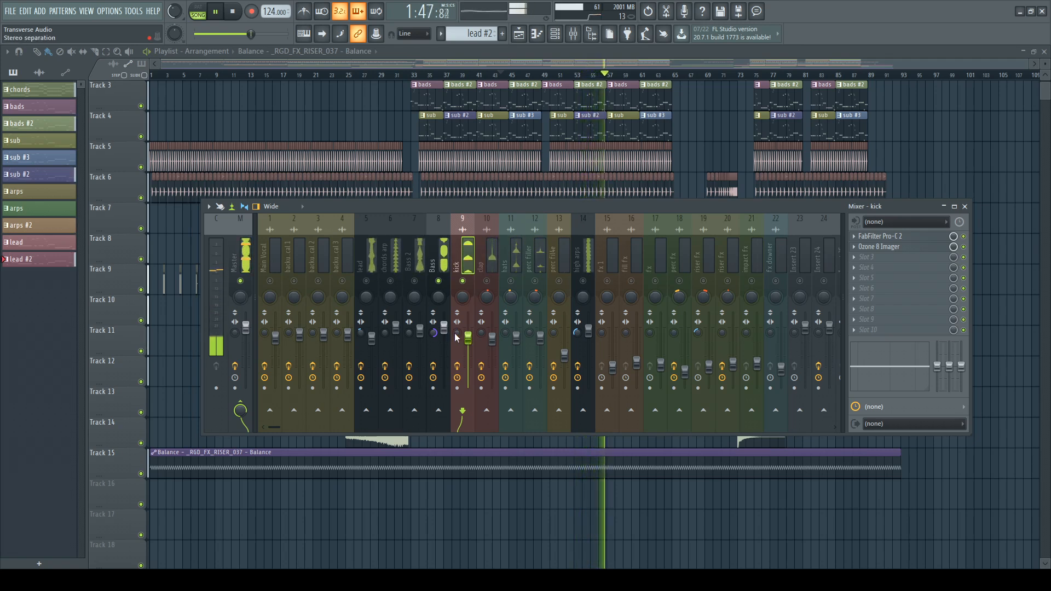
{"action": "left_click_drag", "start_coordinate": [459, 335], "coordinate": [459, 302]}
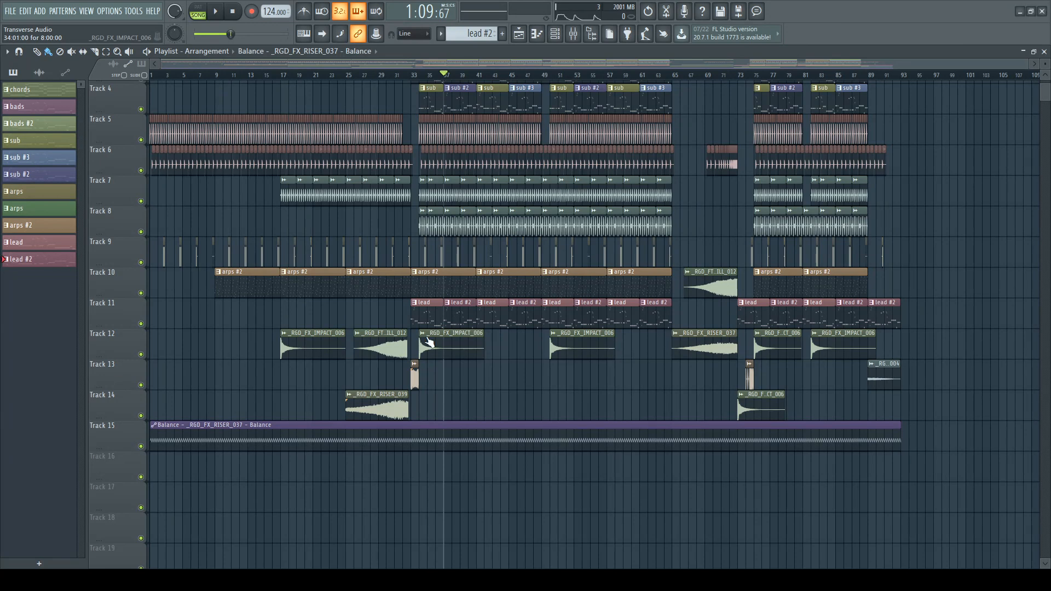
Adjust the stereo separation in the high arps track's Fruity Stereo Enhancer while the song plays, stopping playback when done
{"action": "left_click", "coordinate": [573, 34]}
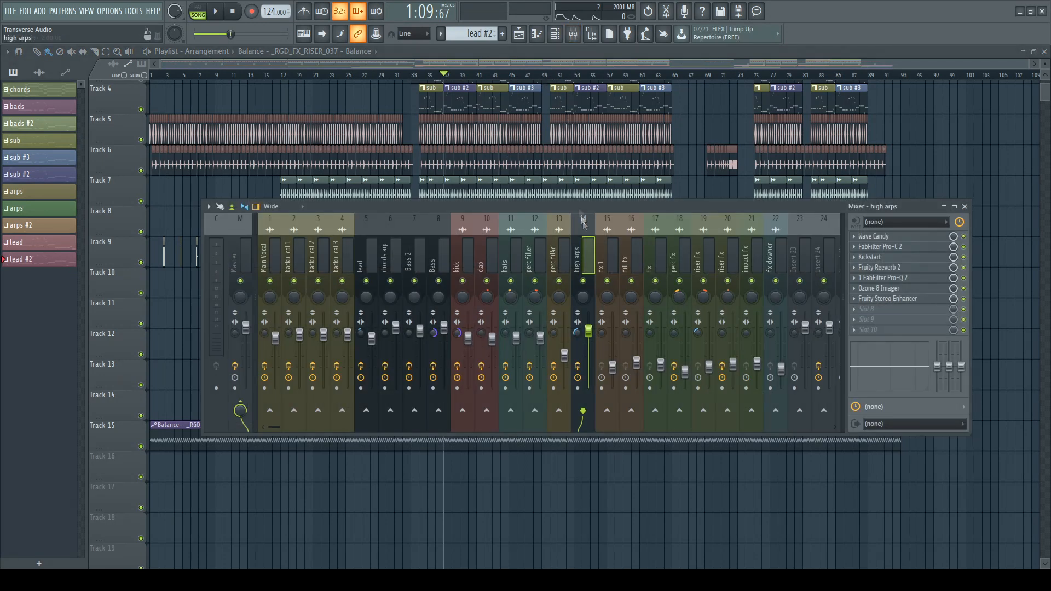
{"action": "left_click", "coordinate": [886, 300]}
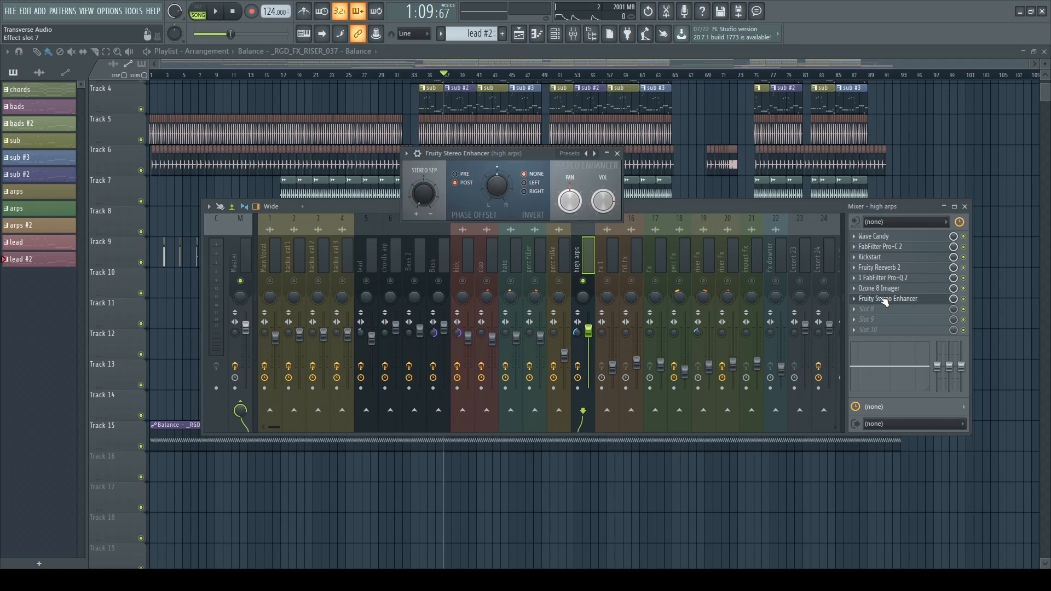
{"action": "left_click", "coordinate": [217, 13]}
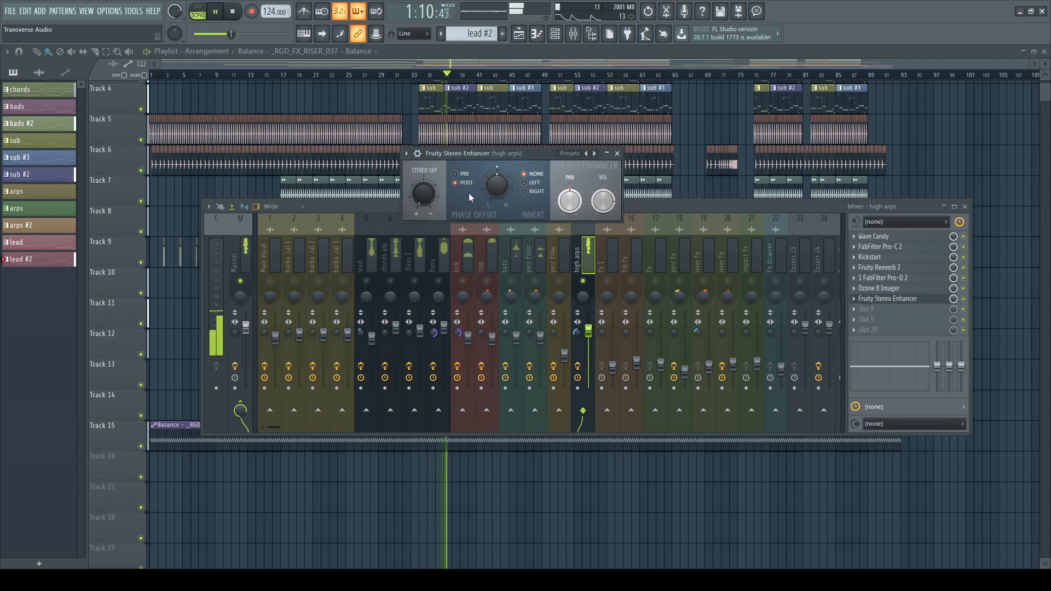
{"action": "left_click_drag", "start_coordinate": [430, 207], "coordinate": [431, 170]}
{"action": "key", "text": "space"}
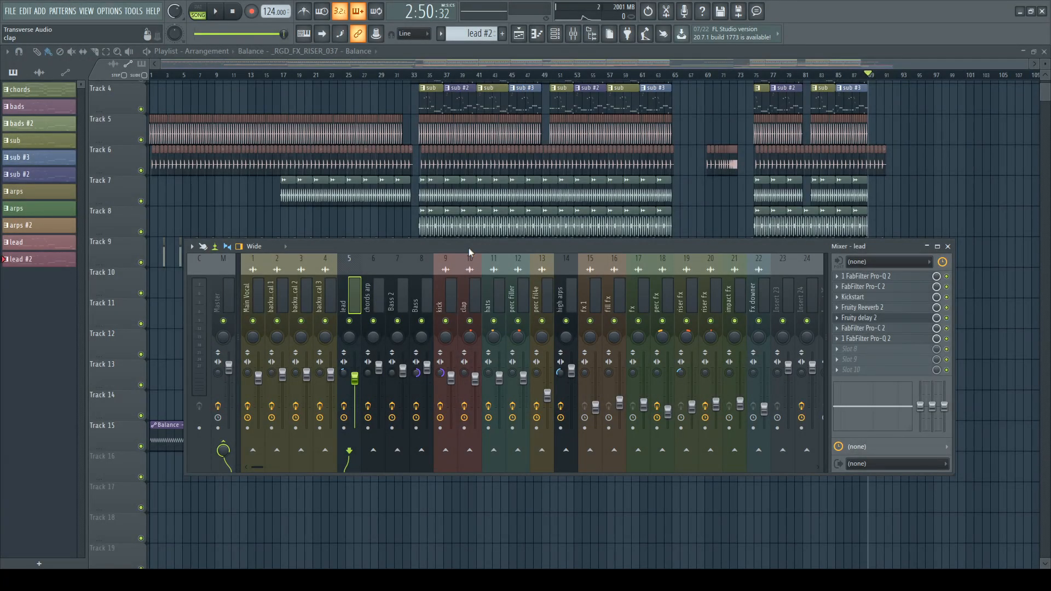
Try the lead track's panning, solo the track, and audition its Fruity delay 2 effect during playback
{"action": "left_click_drag", "start_coordinate": [351, 340], "coordinate": [352, 372]}
{"action": "right_click", "coordinate": [357, 322]}
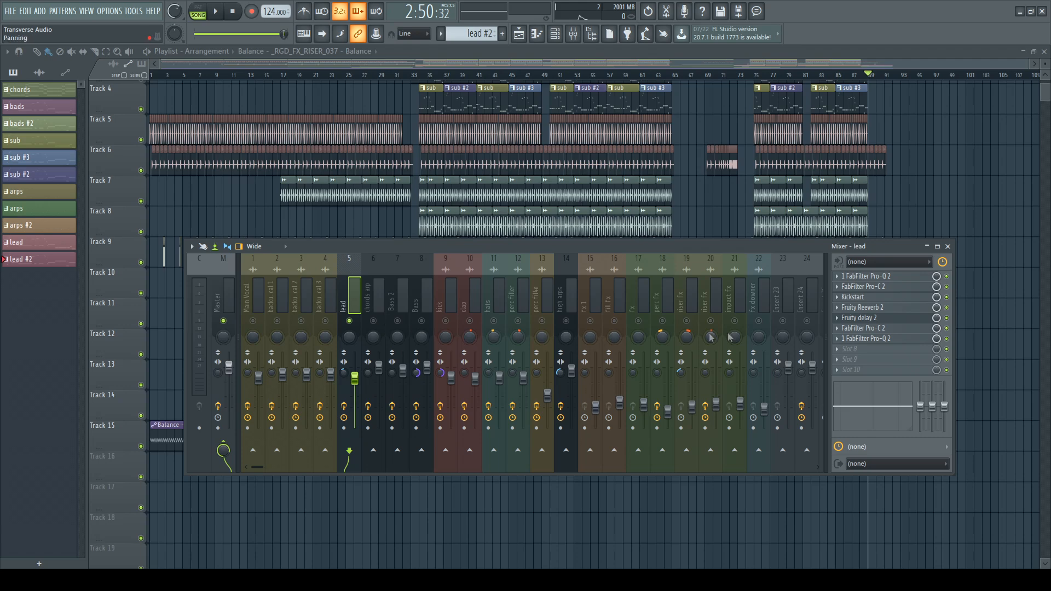
{"action": "left_click", "coordinate": [874, 320]}
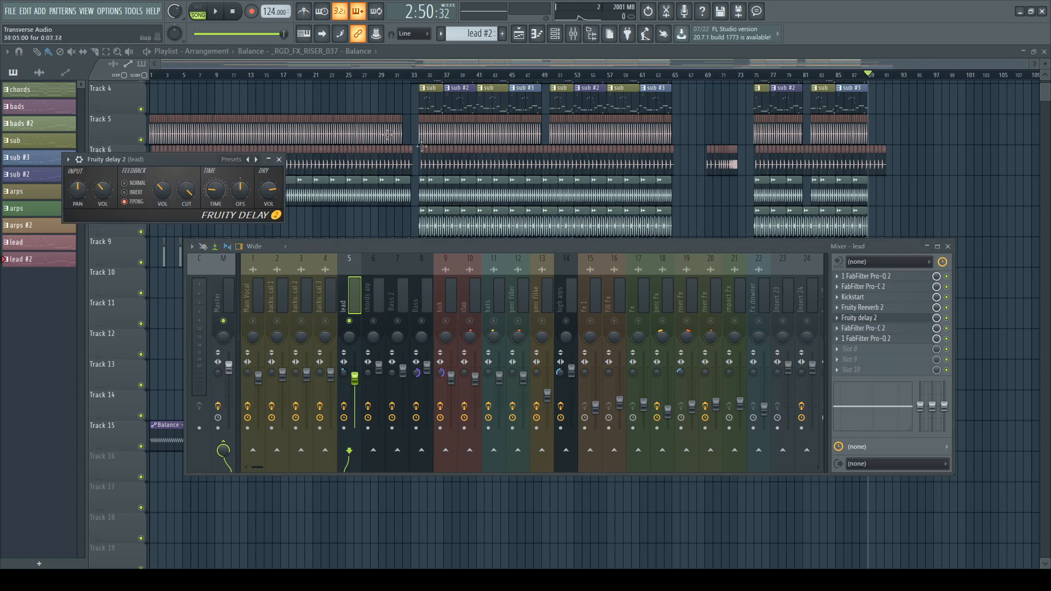
{"action": "left_click", "coordinate": [218, 13]}
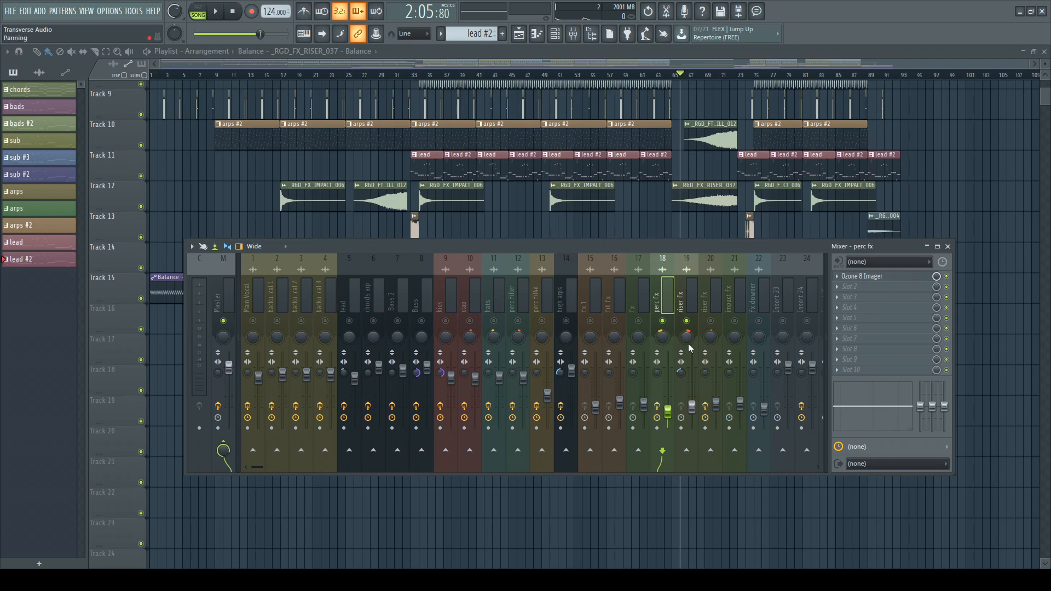
Check the panning of the perc fx and riser fx tracks
{"action": "left_click", "coordinate": [662, 335], "text": "alt"}
{"action": "left_click", "coordinate": [691, 343]}
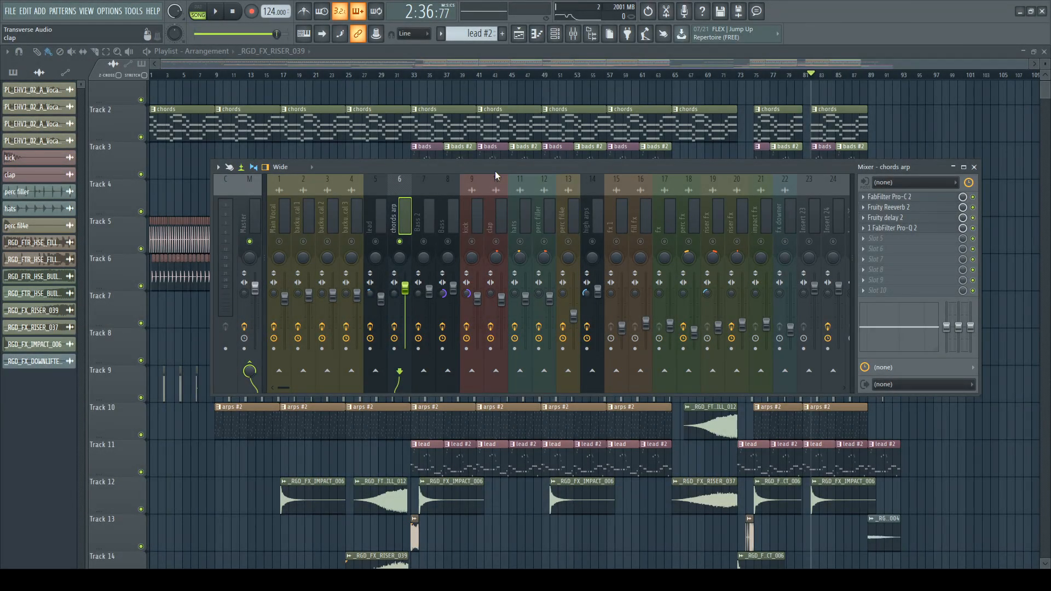
Reduce the decay time in the chords arp track's Fruity Reeverb 2 while the song plays
{"action": "left_click_drag", "start_coordinate": [495, 171], "coordinate": [503, 168]}
{"action": "left_click", "coordinate": [912, 203]}
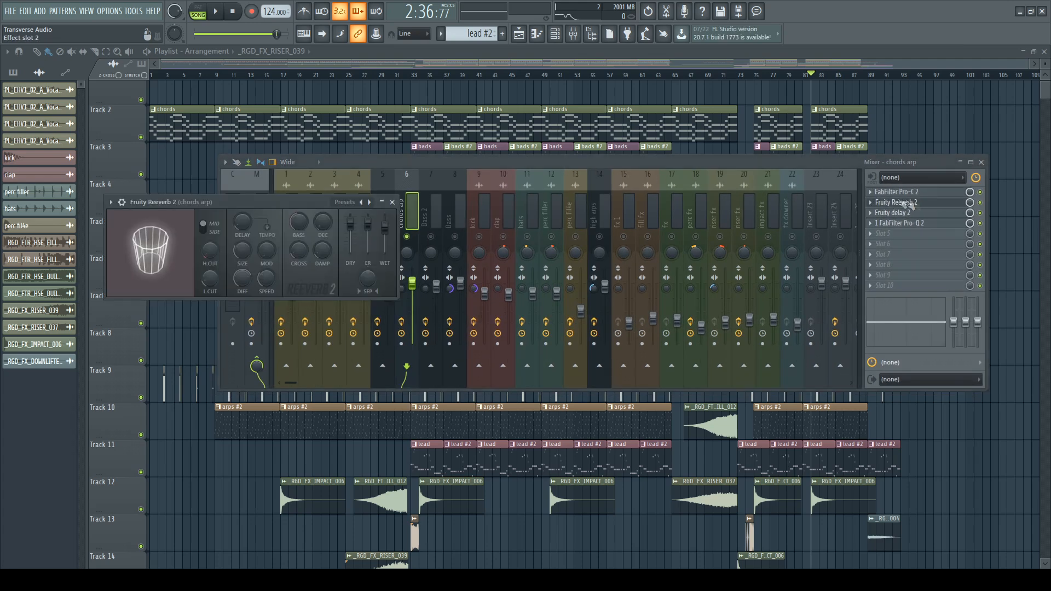
{"action": "key", "text": "space"}
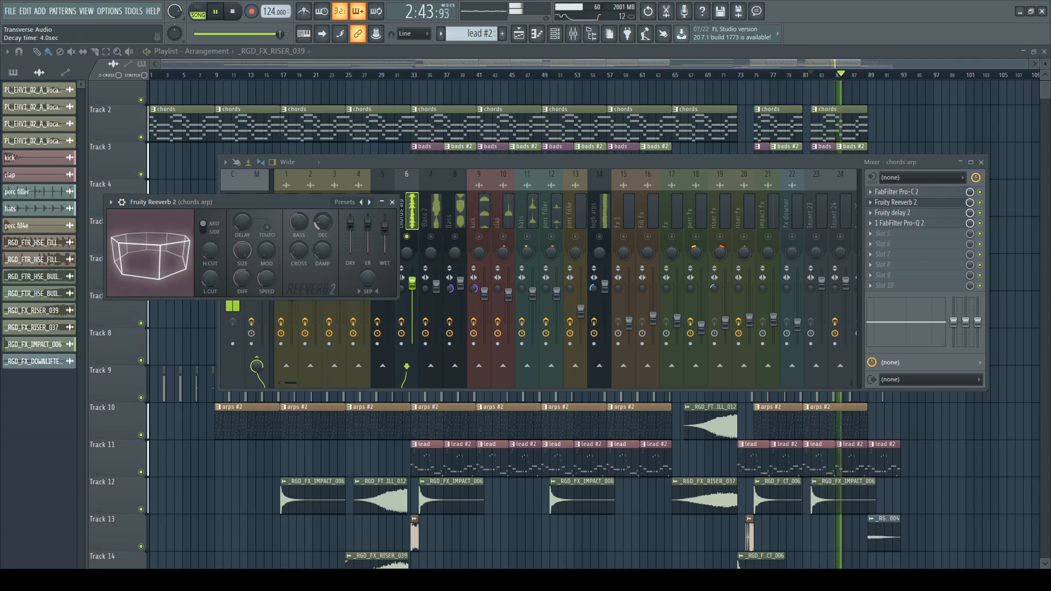
{"action": "left_click_drag", "start_coordinate": [321, 224], "coordinate": [321, 233]}
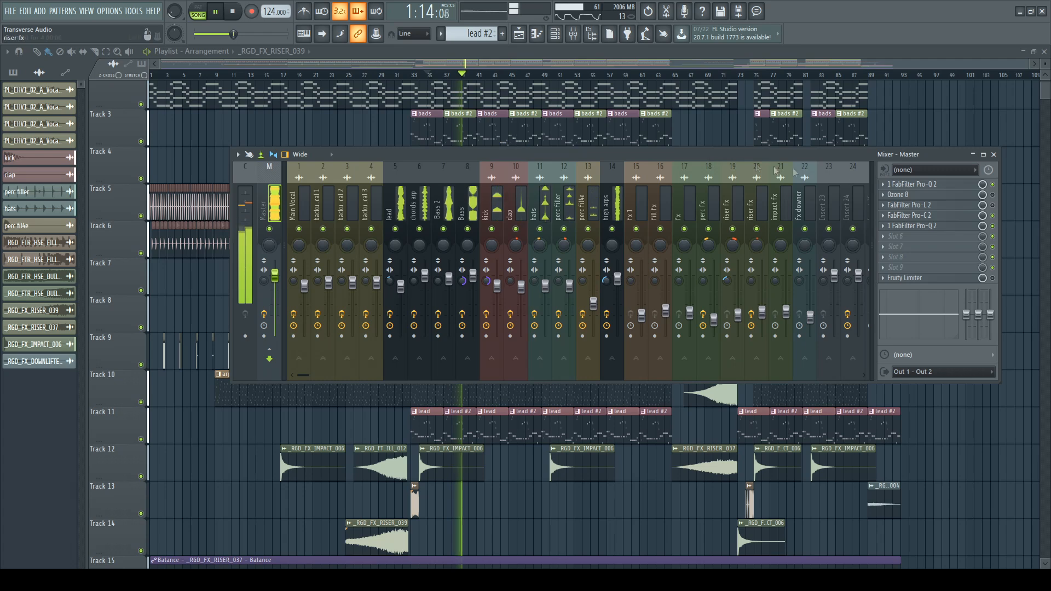
Open the first FabFilter Pro-Q 2 on the Master track and change the Master's stereo separation while monitoring the spectrum
{"action": "left_click", "coordinate": [914, 184]}
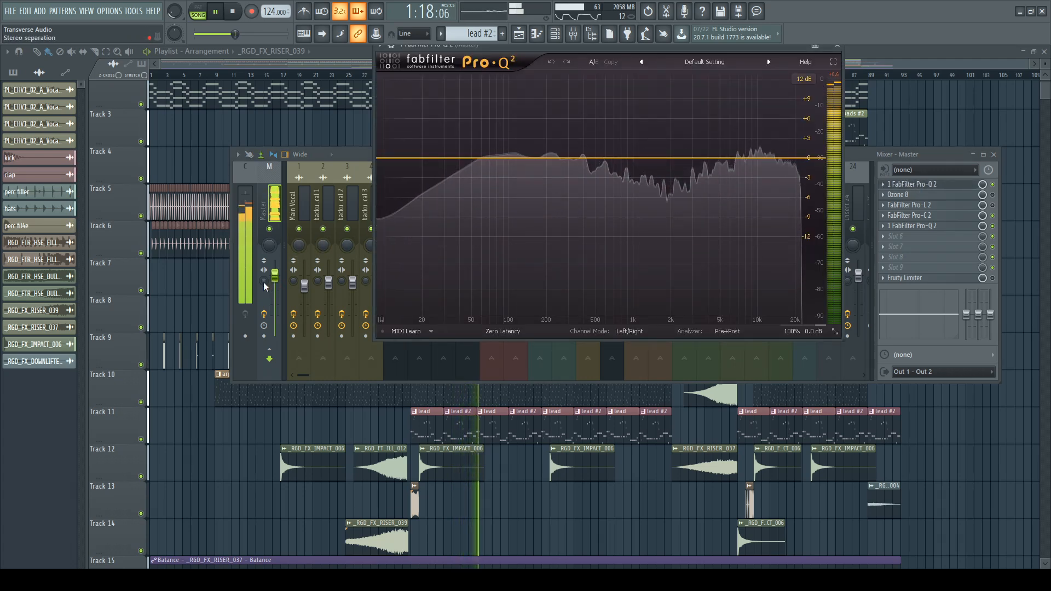
{"action": "left_click_drag", "start_coordinate": [264, 285], "coordinate": [264, 301]}
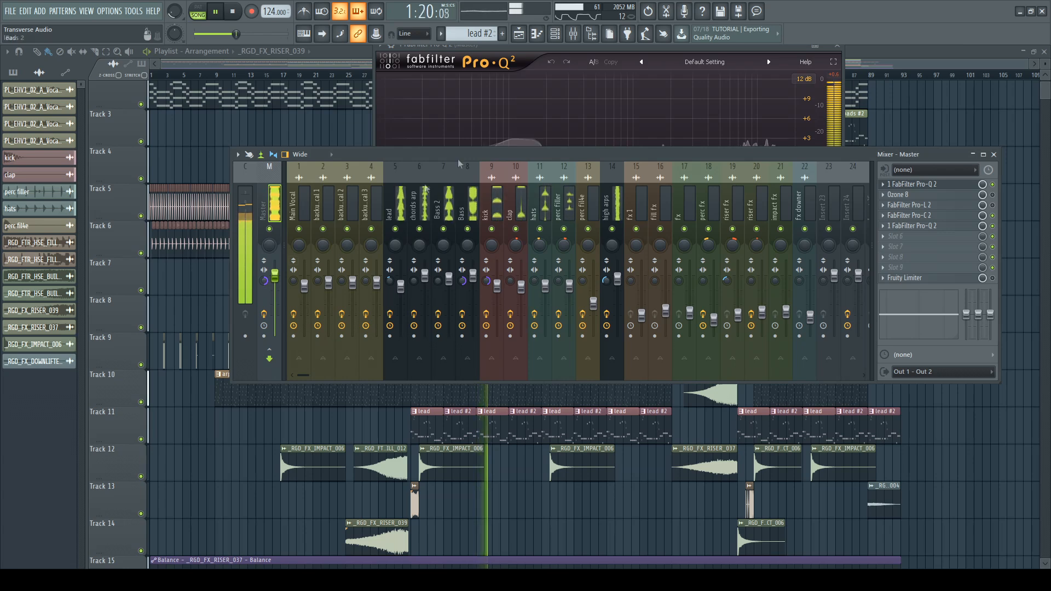
{"action": "left_click", "coordinate": [534, 53]}
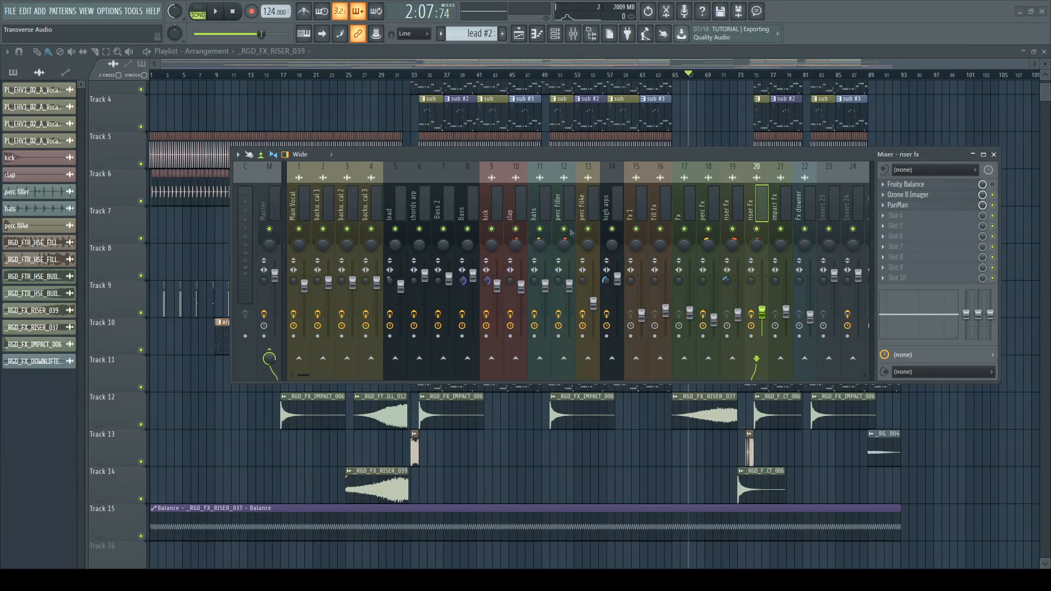
Open the PanMan effect on the riser fx track and try out its auto-panning during playback
{"action": "left_click", "coordinate": [914, 206]}
{"action": "left_click", "coordinate": [543, 156]}
{"action": "left_click", "coordinate": [211, 9]}
{"action": "left_click", "coordinate": [193, 183]}
{"action": "left_click_drag", "start_coordinate": [370, 185], "coordinate": [465, 175]}
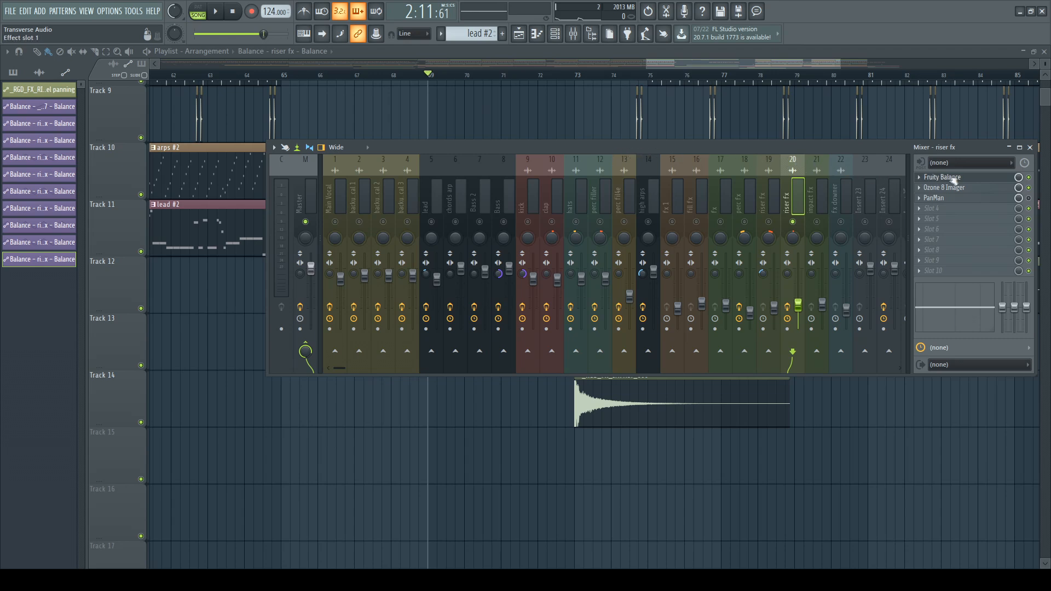
Automate the balance of the riser fx track's Fruity Balance with an automation clip and adjust the clip's LFO amount
{"action": "left_click", "coordinate": [967, 177]}
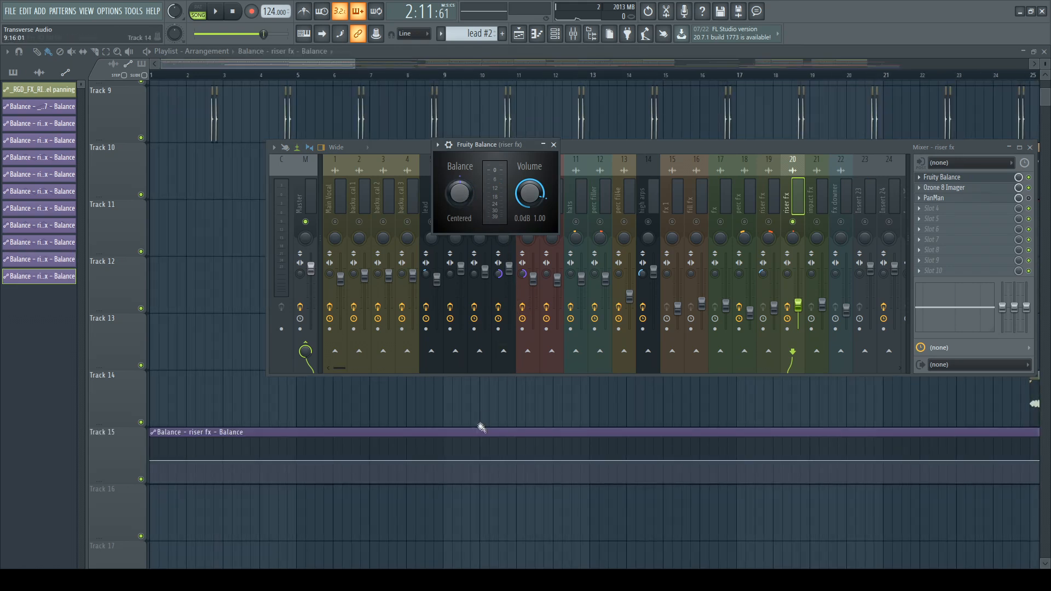
{"action": "double_click", "coordinate": [474, 432]}
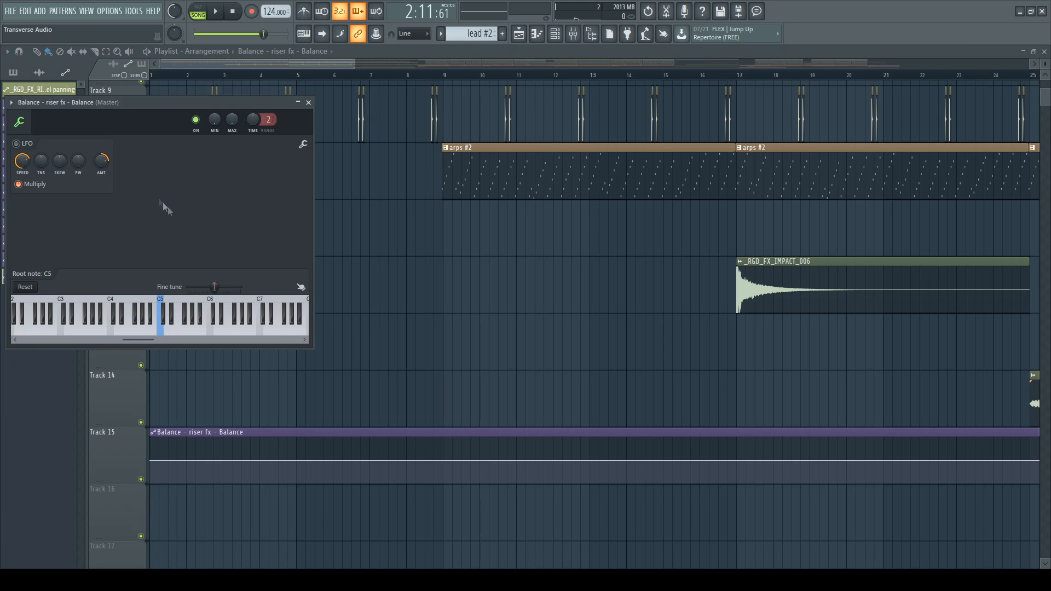
{"action": "left_click_drag", "start_coordinate": [103, 167], "coordinate": [102, 159]}
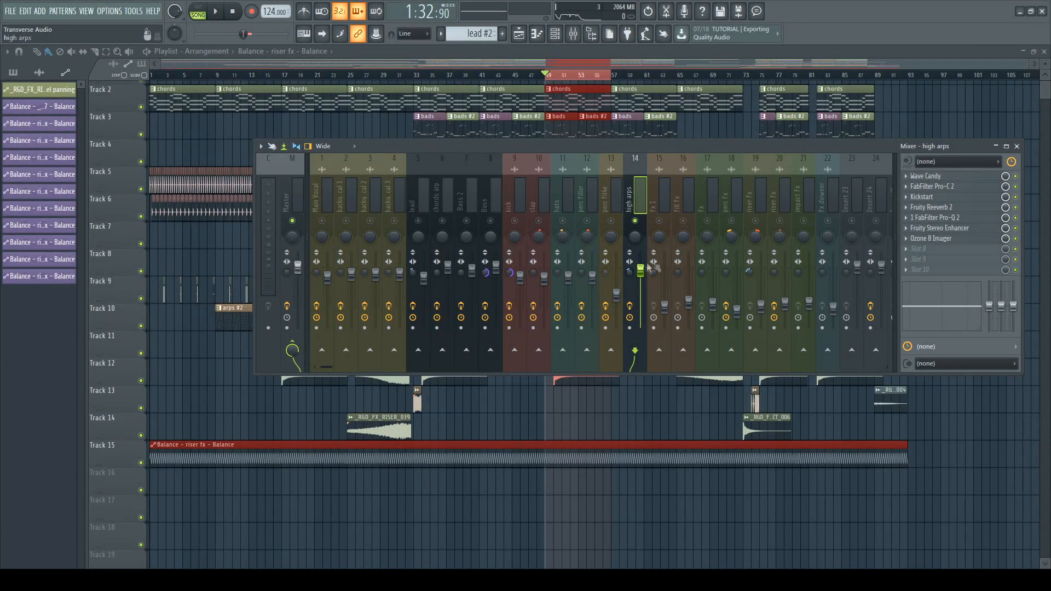
Open Ozone 8 Imager on the high arps track and play the selected section of the song through it
{"action": "left_click", "coordinate": [958, 241]}
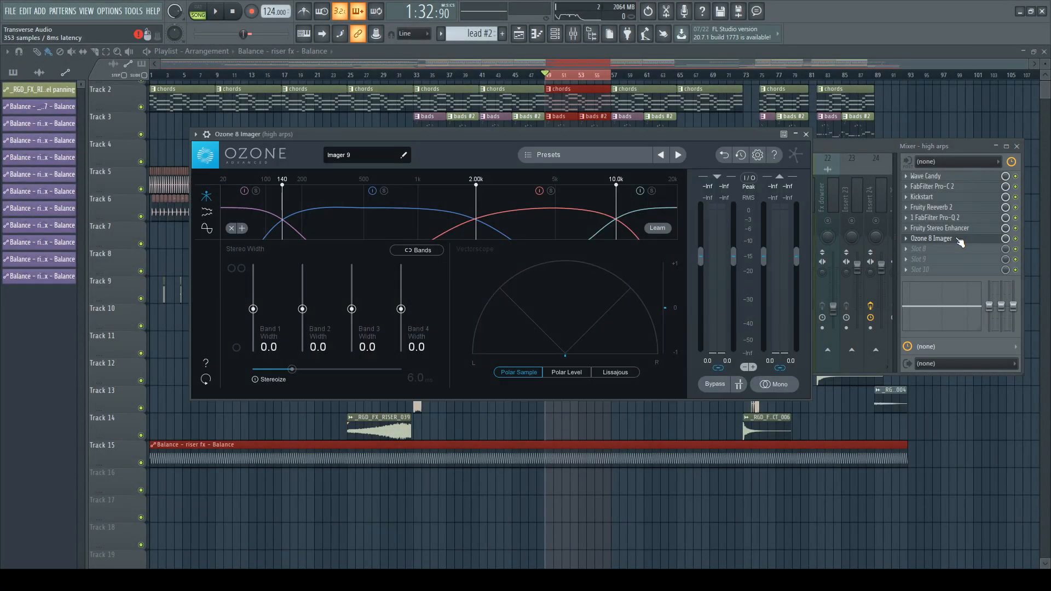
{"action": "left_click_drag", "start_coordinate": [562, 133], "coordinate": [573, 134]}
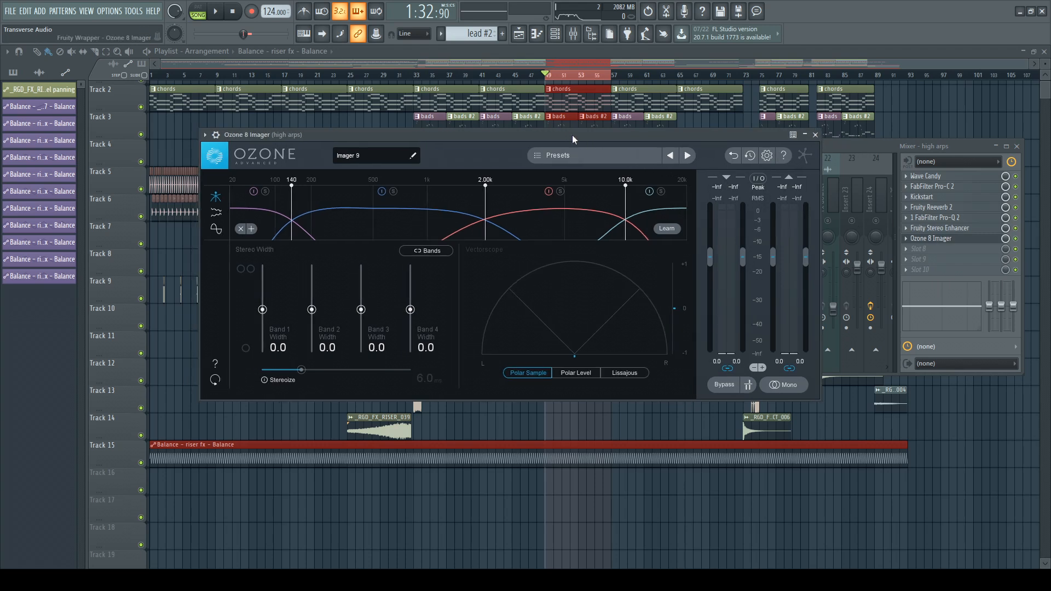
{"action": "key", "text": "space"}
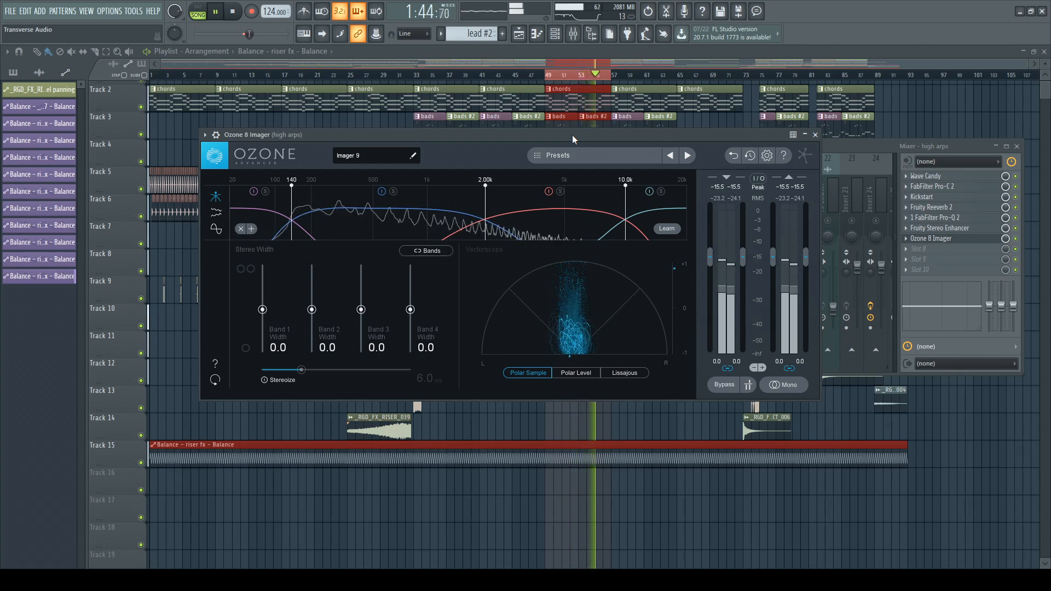
{"action": "left_click_drag", "start_coordinate": [537, 136], "coordinate": [543, 135]}
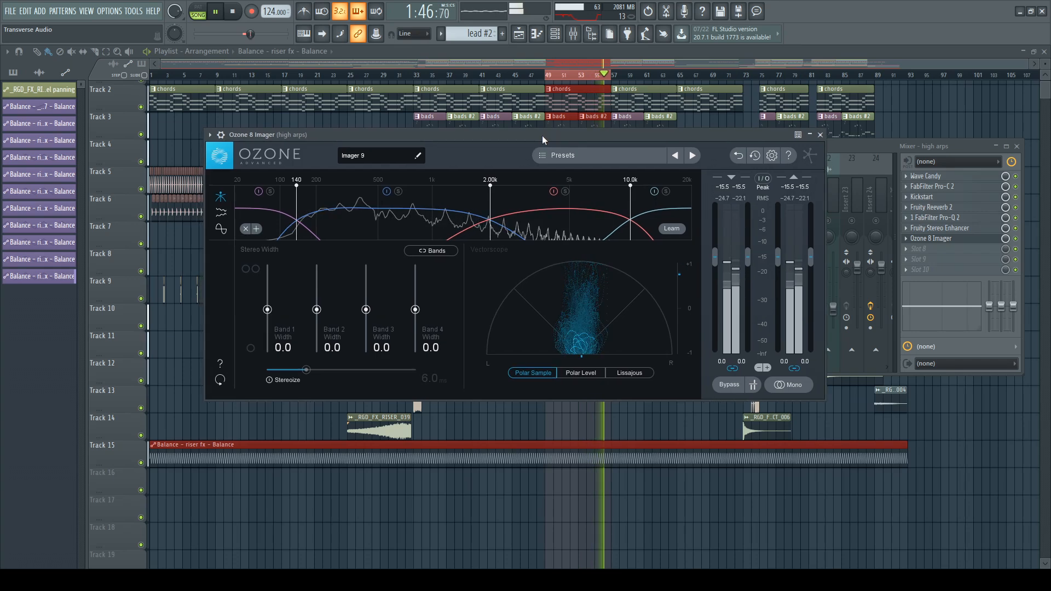
Set the Ozone 8 Imager stereo widths to -67.1 for Band 1, 20.3 for Band 2, 65.8 for Band 3 and 72.2 for Band 4
{"action": "left_click_drag", "start_coordinate": [266, 310], "coordinate": [264, 338]}
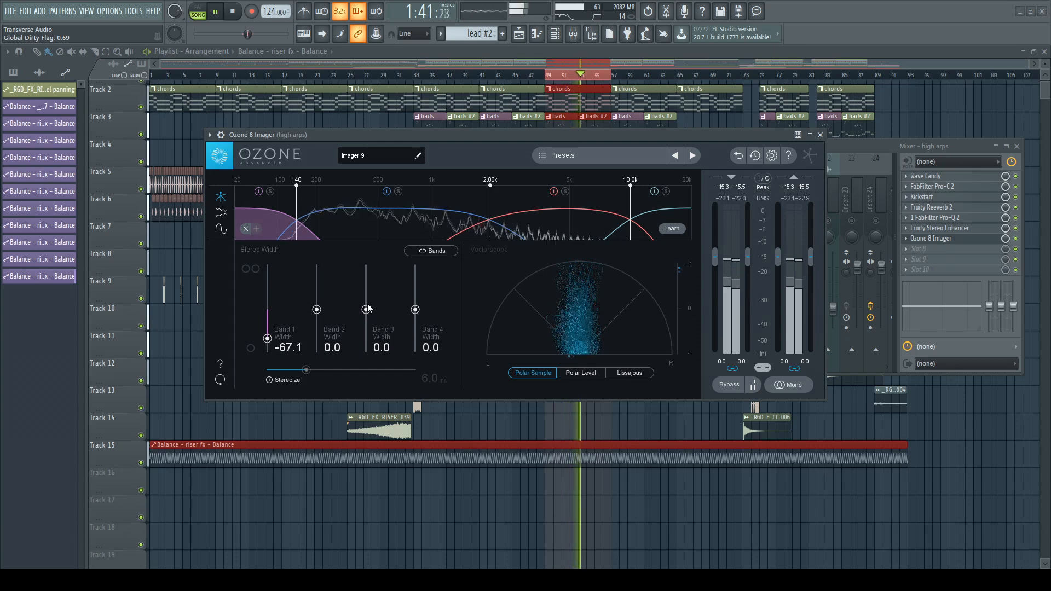
{"action": "left_click_drag", "start_coordinate": [365, 309], "coordinate": [366, 281]}
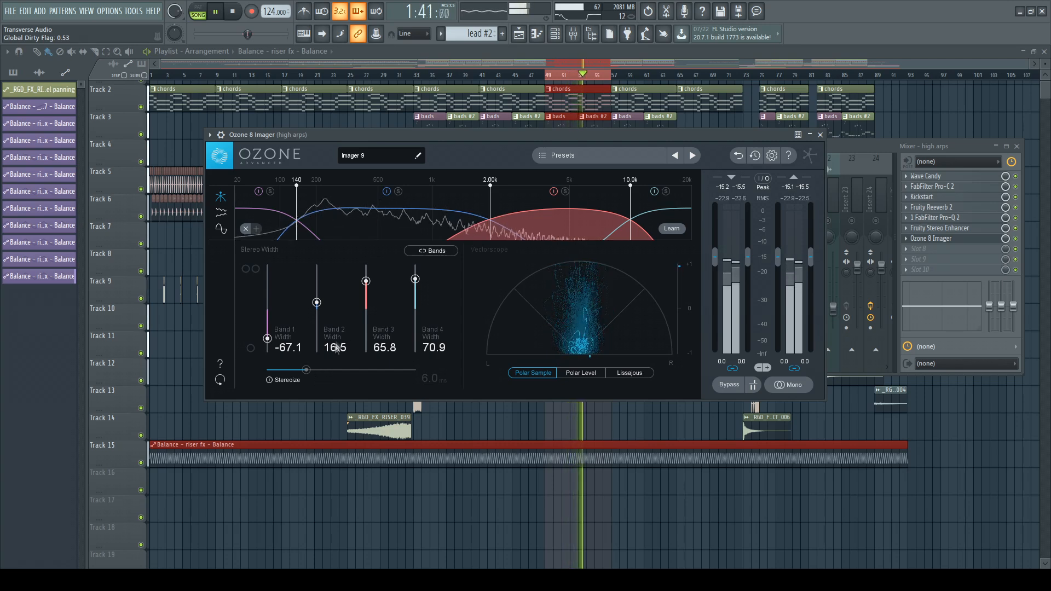
{"action": "left_click_drag", "start_coordinate": [316, 305], "coordinate": [317, 302]}
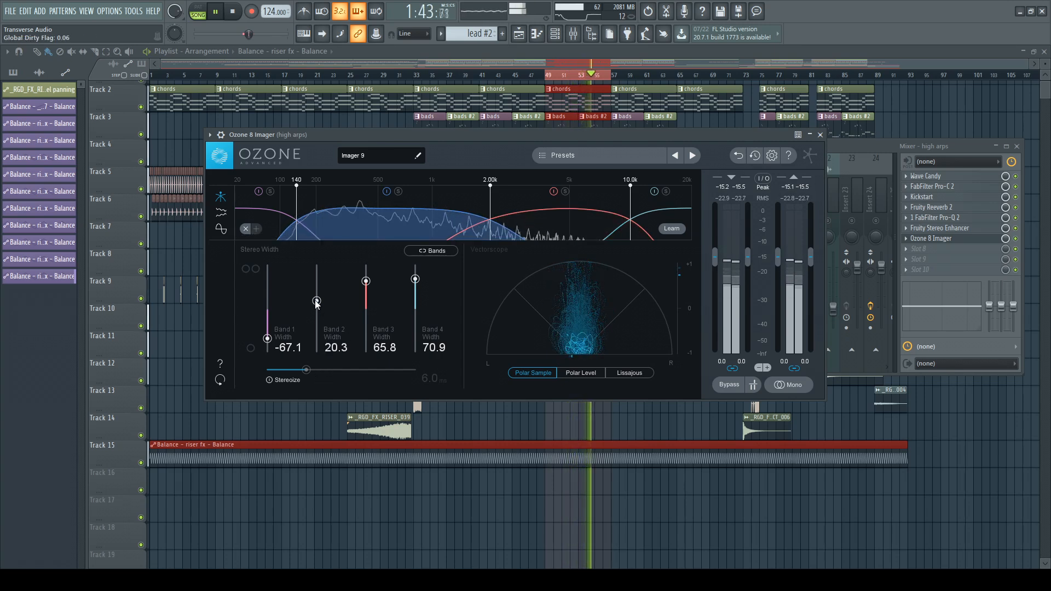
{"action": "left_click_drag", "start_coordinate": [416, 280], "coordinate": [416, 282]}
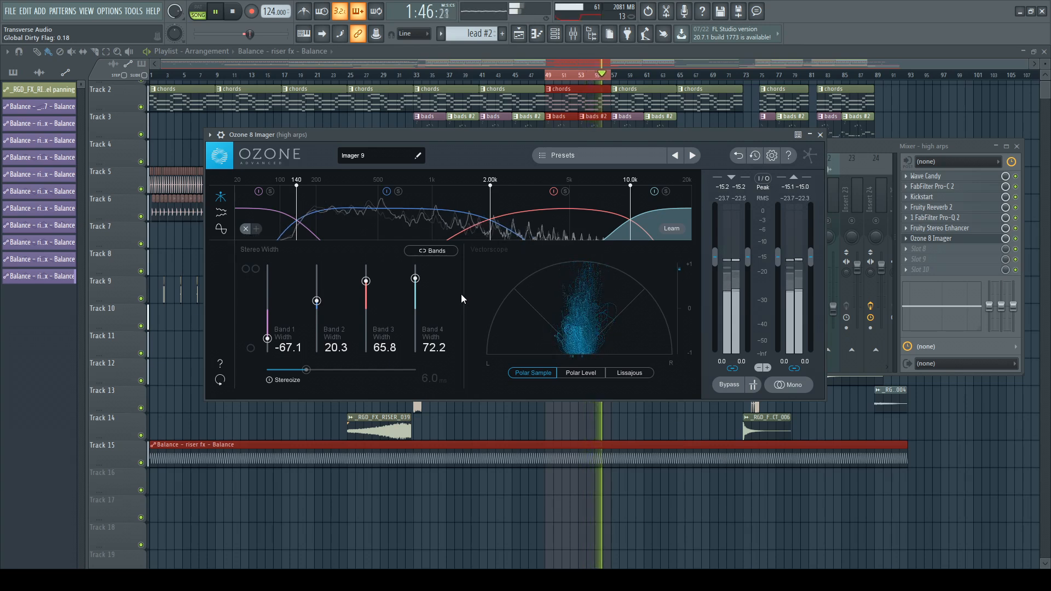
Switch the Ozone 8 Imager's upper display from the band spectrum through its other two views while the high arps play
{"action": "left_click", "coordinate": [221, 214]}
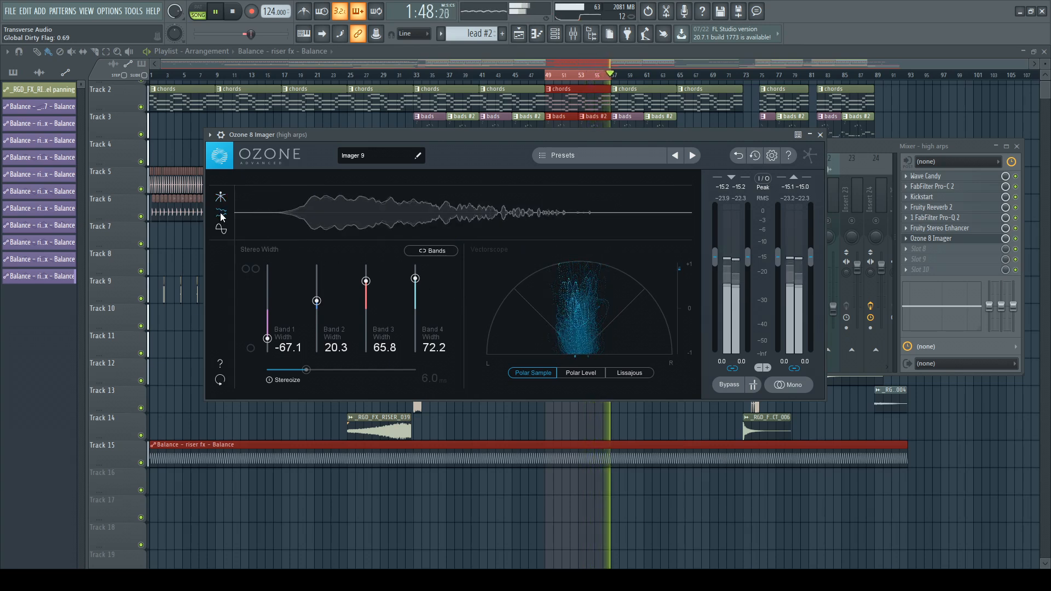
{"action": "left_click", "coordinate": [221, 226]}
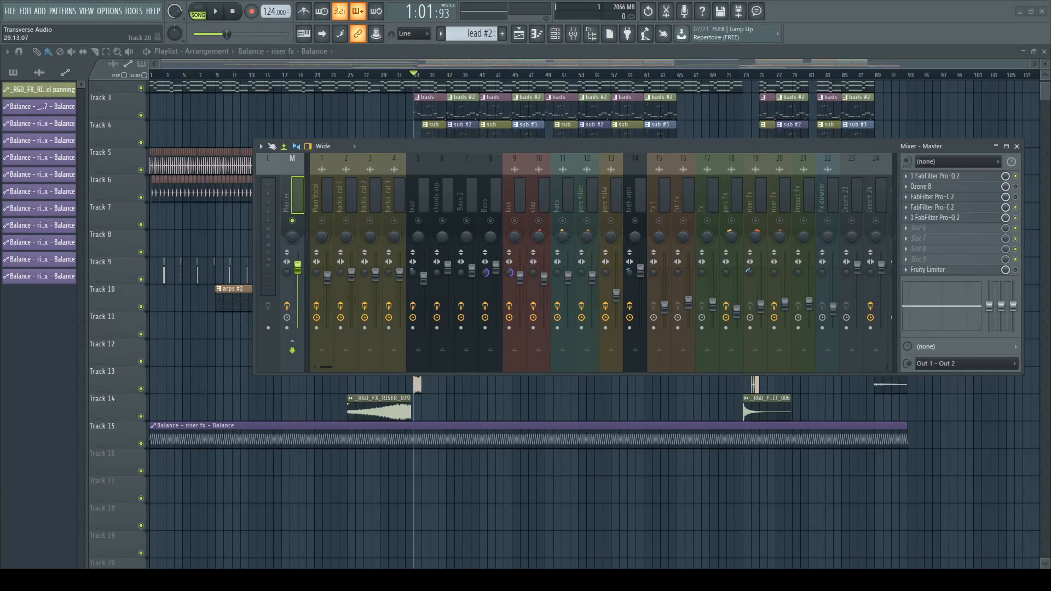
Open FabFilter Pro-C 2 and the Pro-Q 2 in the slot after it on the Master track to view their stereo processing
{"action": "left_click", "coordinate": [960, 208]}
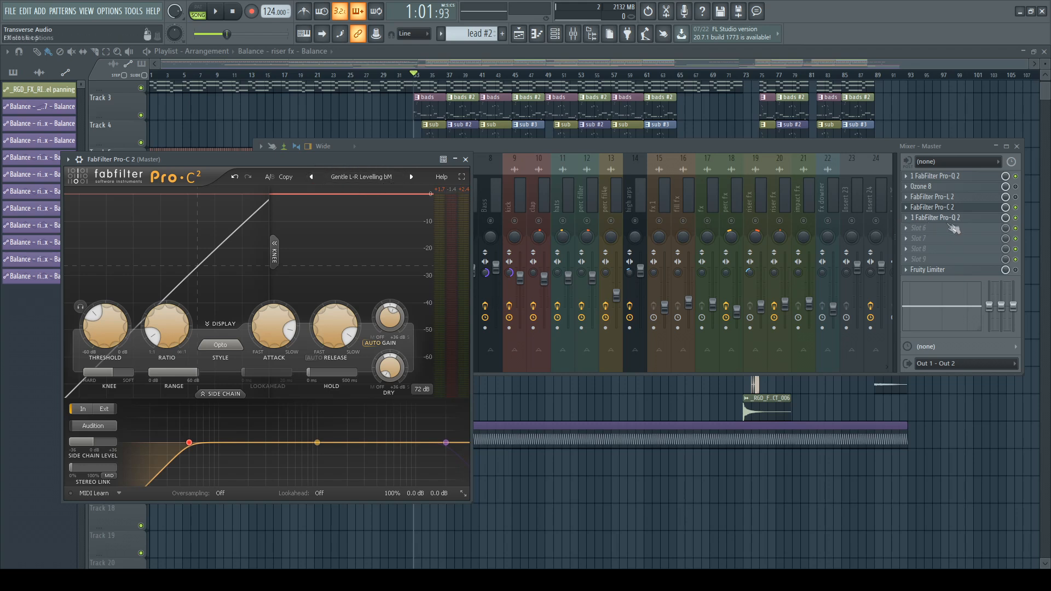
{"action": "left_click", "coordinate": [973, 219]}
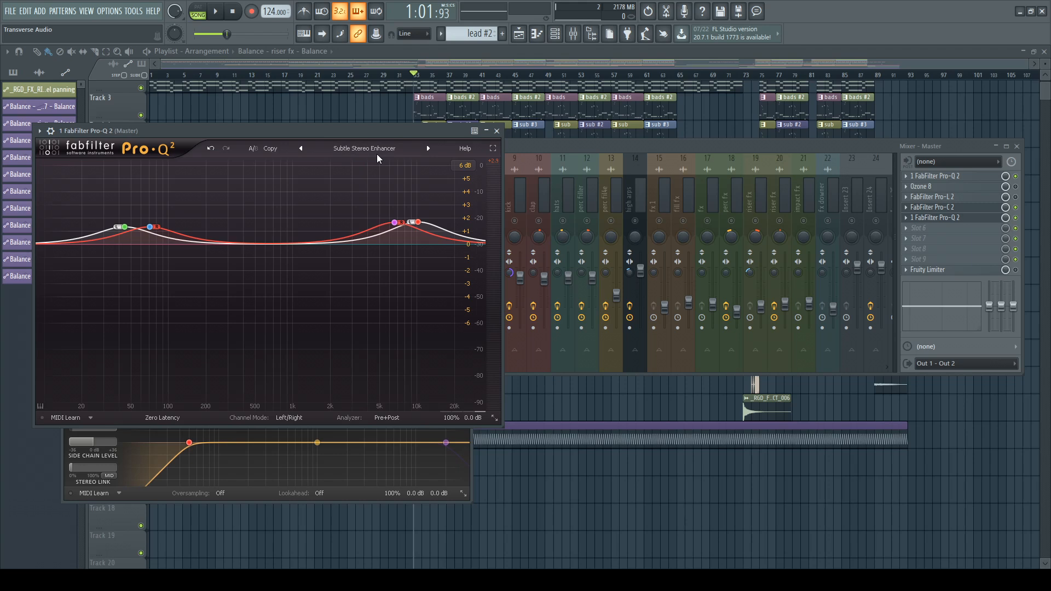
{"action": "left_click_drag", "start_coordinate": [397, 130], "coordinate": [411, 130]}
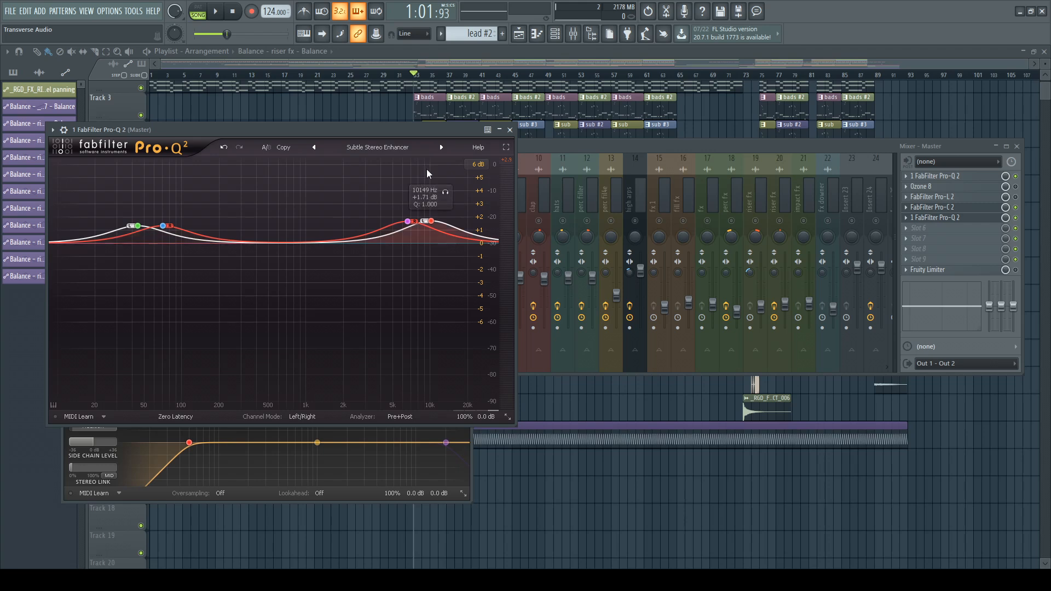
Bring the mixer to the front and inspect the effect chains of the lead, chords arp, Bass 2 and Bass tracks
{"action": "left_click", "coordinate": [529, 146]}
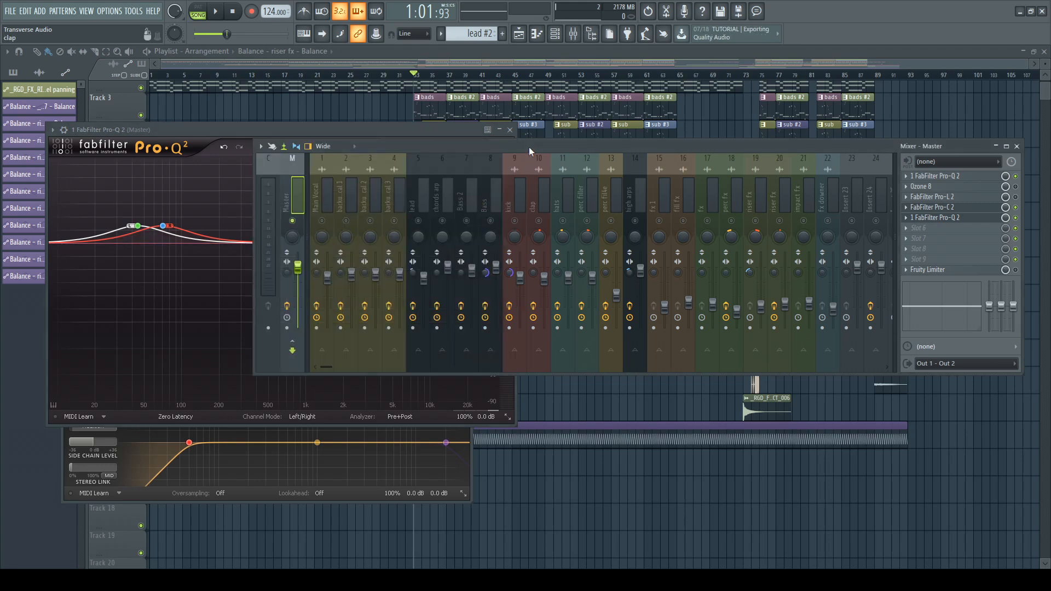
{"action": "left_click", "coordinate": [397, 210]}
{"action": "left_click", "coordinate": [422, 207]}
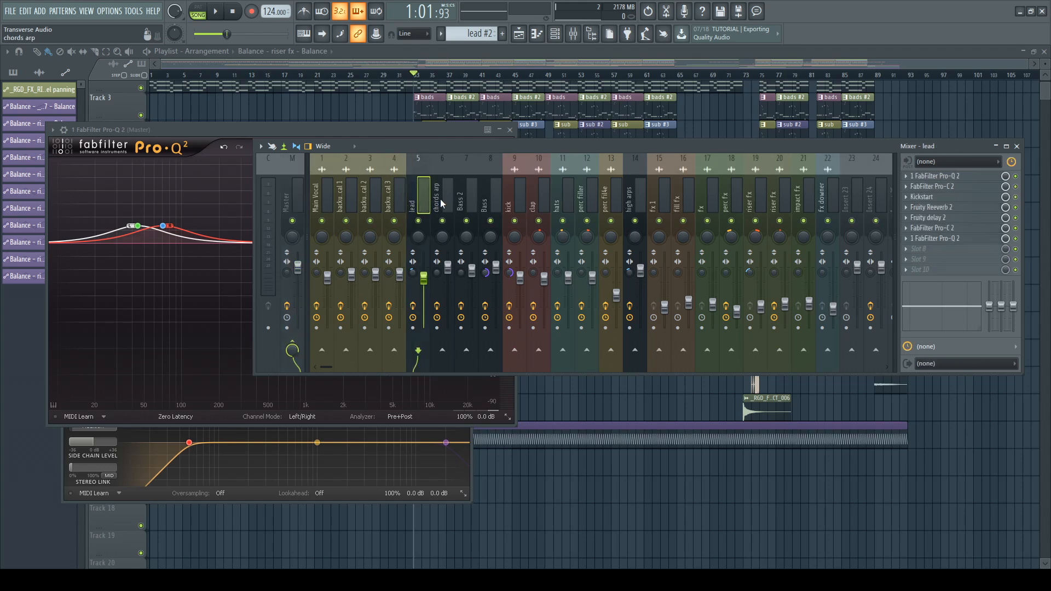
{"action": "left_click", "coordinate": [441, 203]}
{"action": "left_click", "coordinate": [476, 203]}
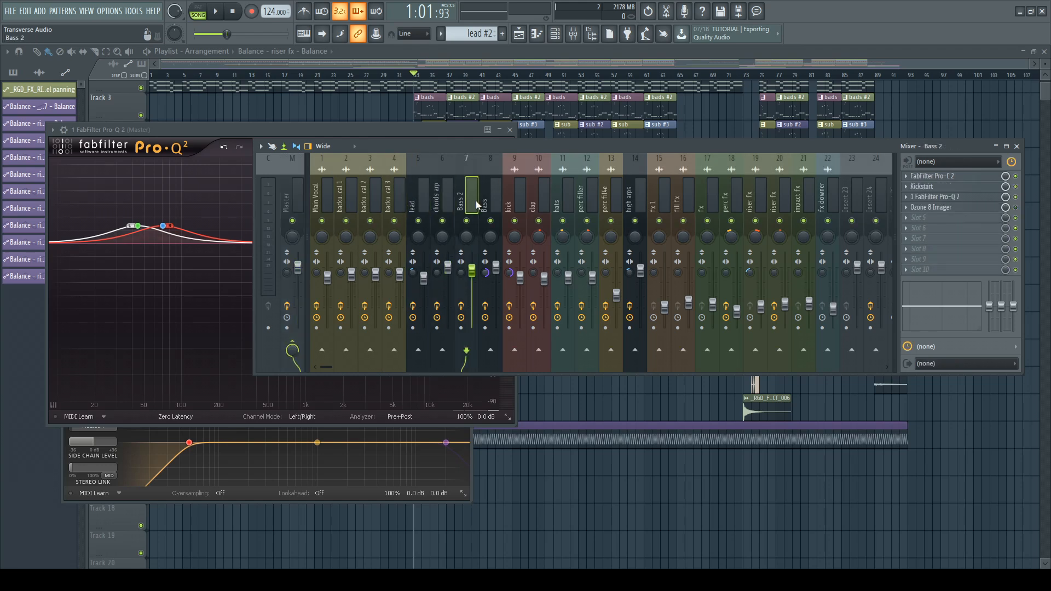
{"action": "left_click", "coordinate": [488, 207]}
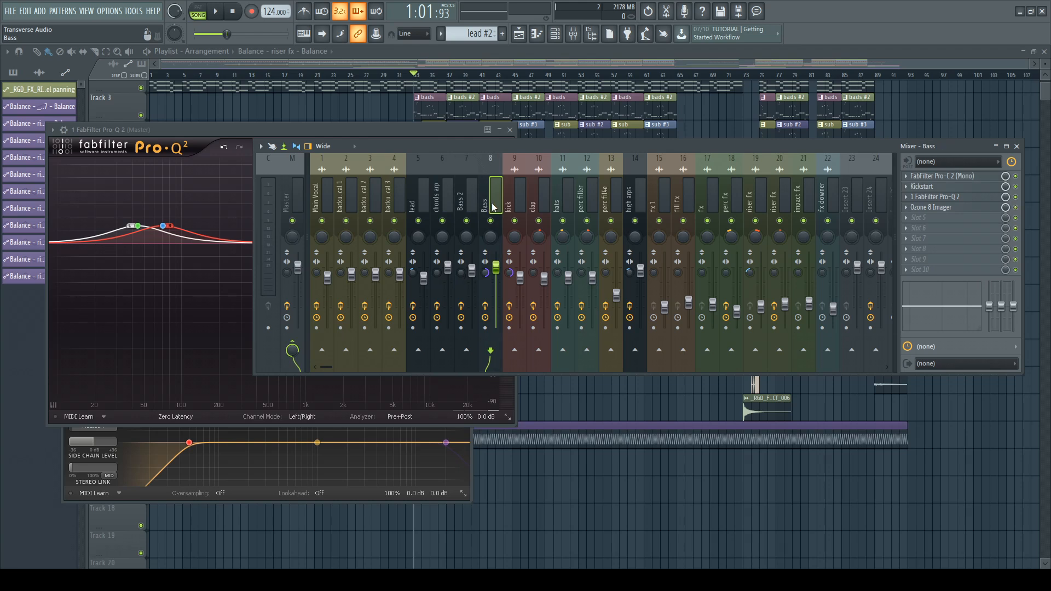